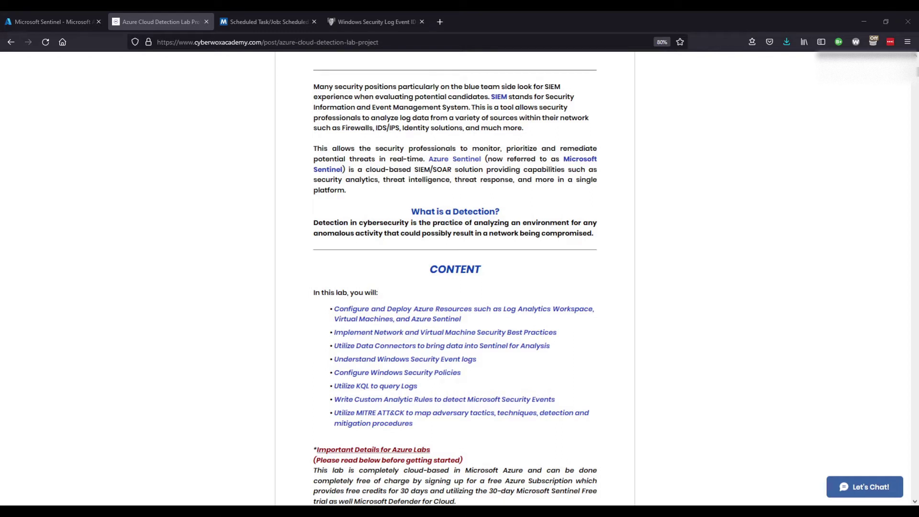
Step: Switch to Microsoft Sentinel, open Analytics for the labgroupvm workspace and browse the available rule templates
click(36, 23)
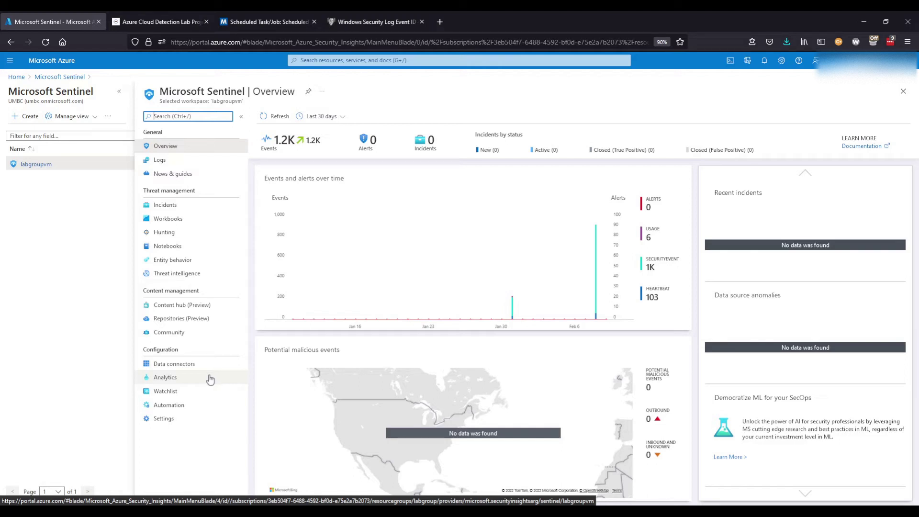
click(182, 383)
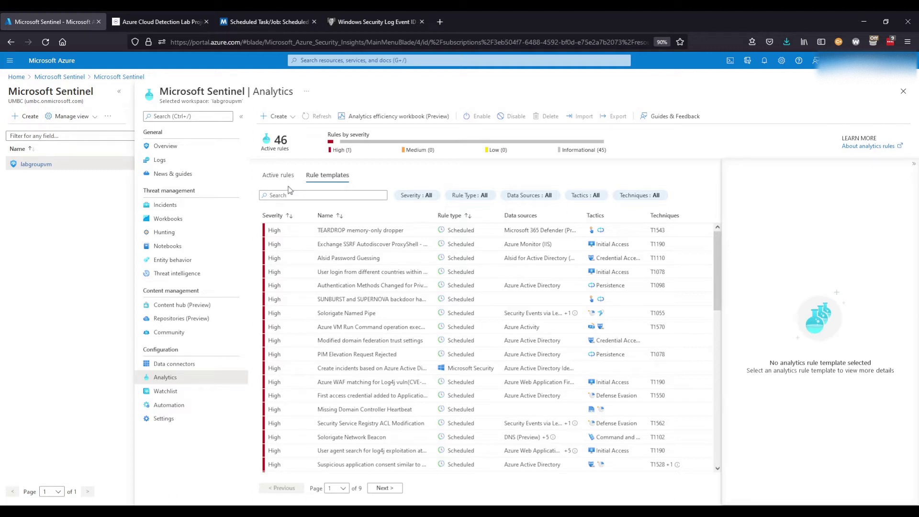
scroll(369, 292, down, 8)
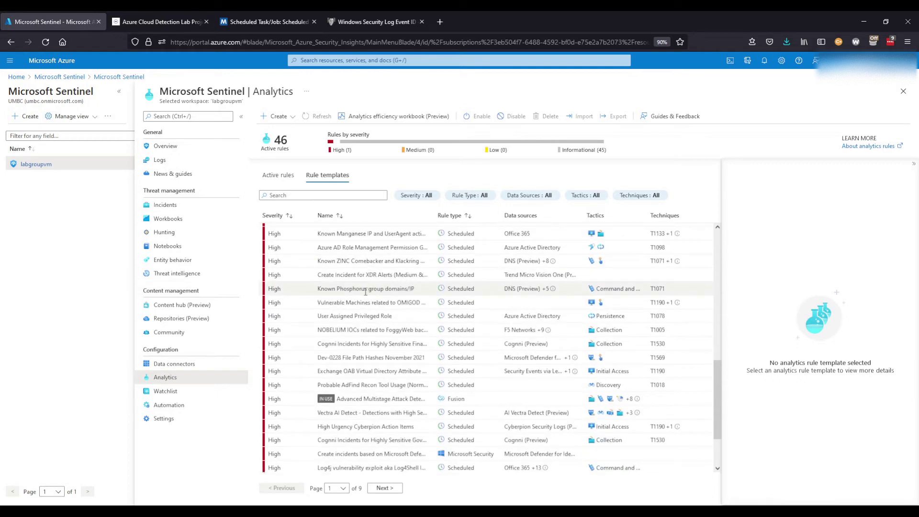
scroll(350, 280, up, 3)
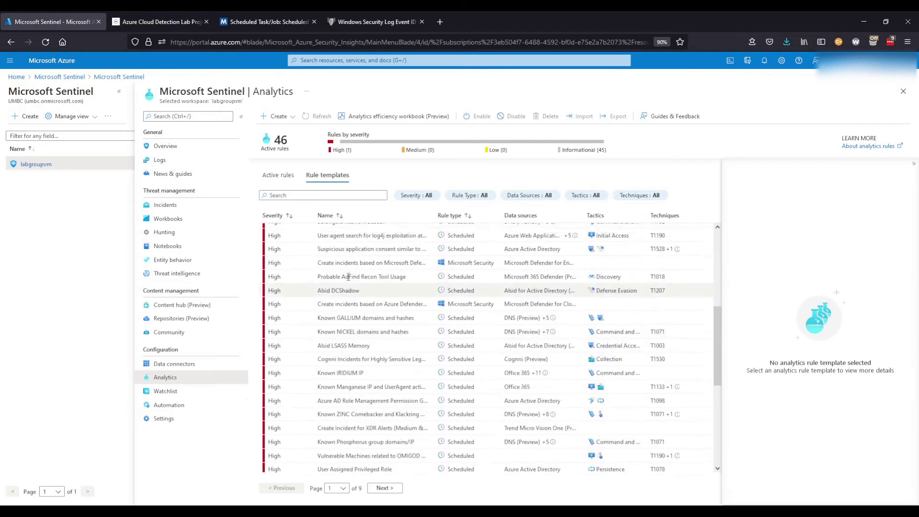
scroll(349, 277, up, 3)
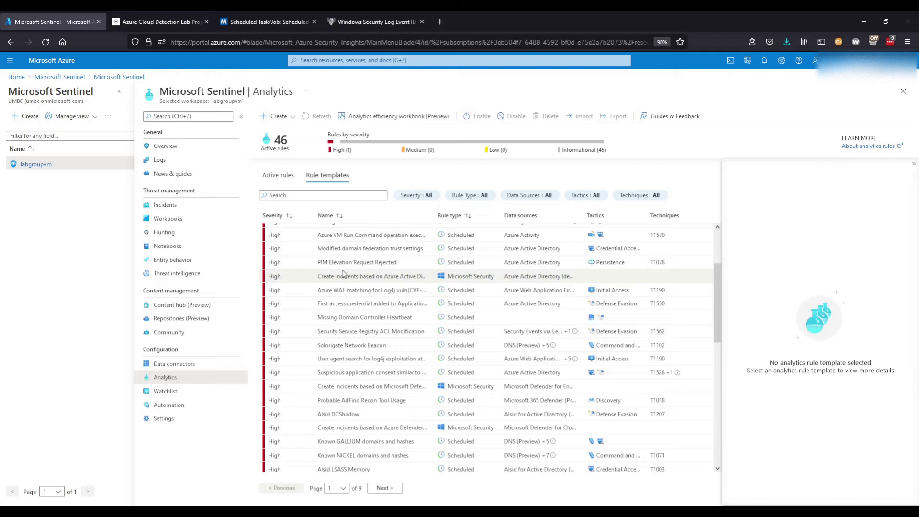
scroll(343, 273, up, 2)
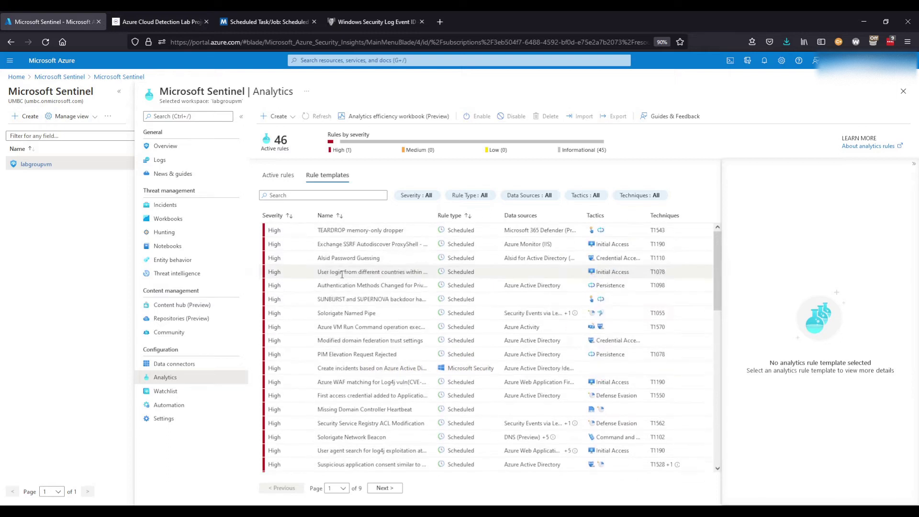
Step: Search the rule templates for "windows" and start creating a rule from the Excessive Windows logon failures template
click(287, 196)
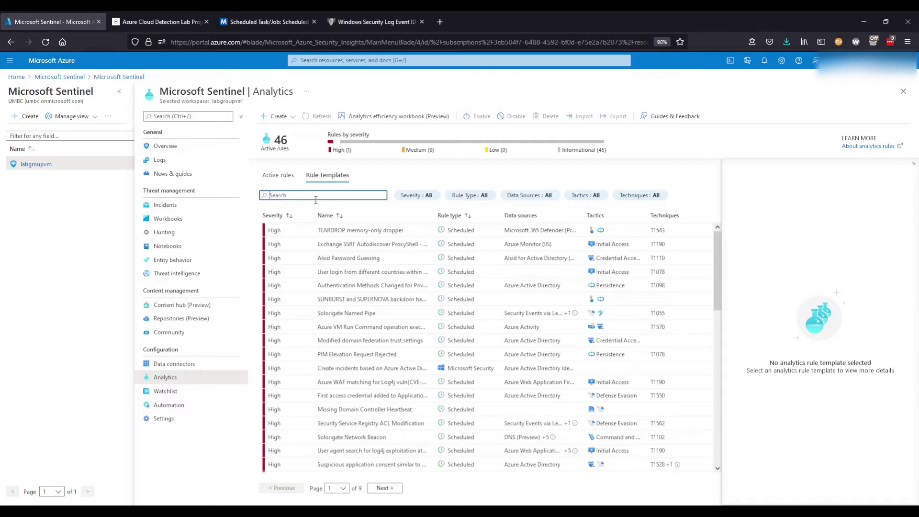
text(windows)
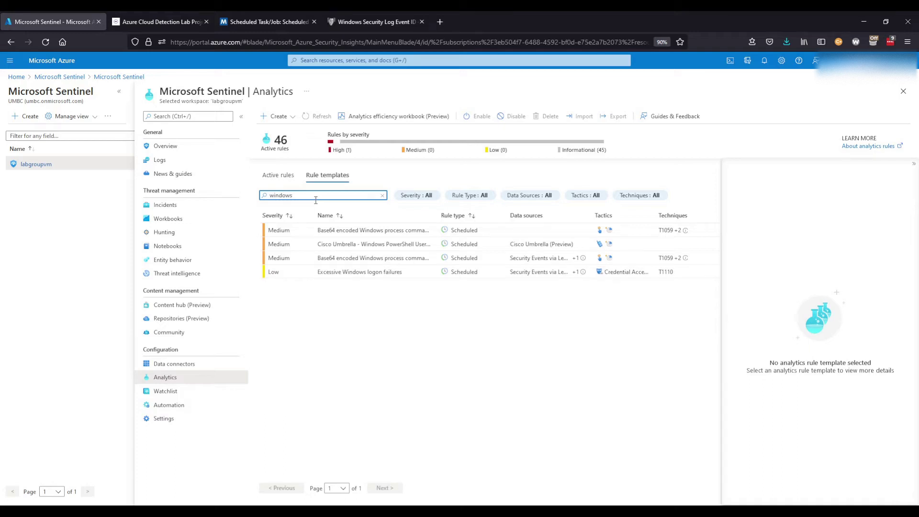
click(396, 272)
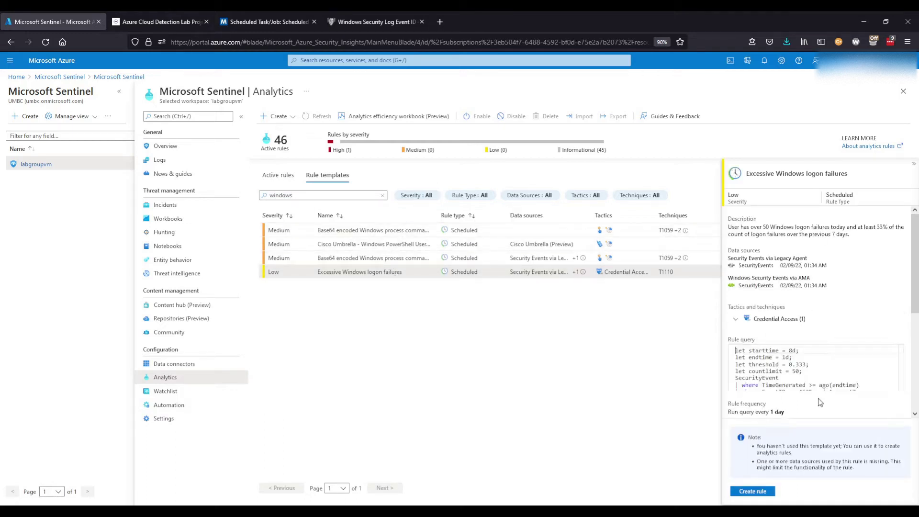
click(752, 492)
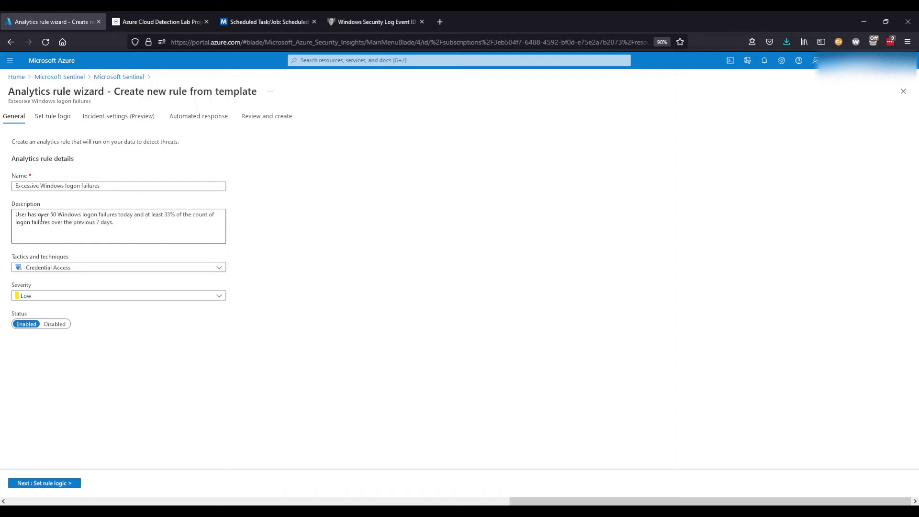
Step: Review the available tactics and techniques and the severity options for the new rule, leaving both settings as they are
click(62, 273)
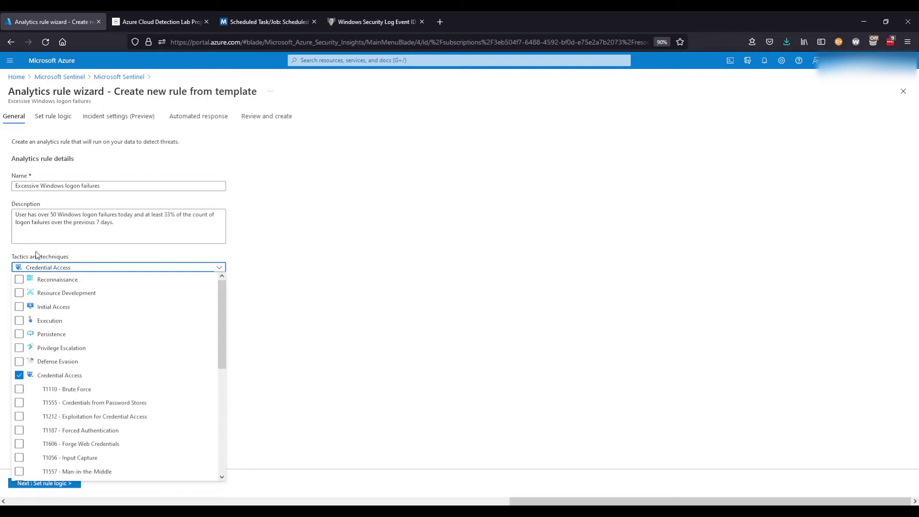
click(376, 327)
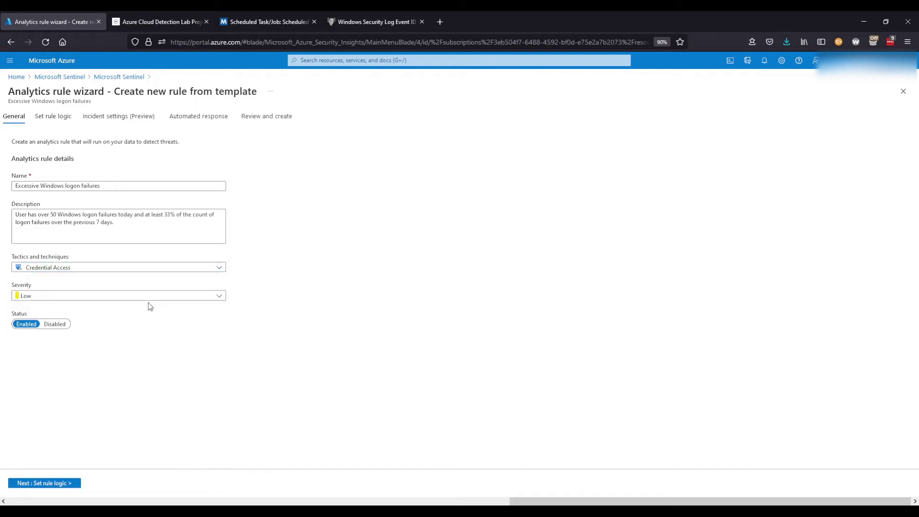
click(39, 297)
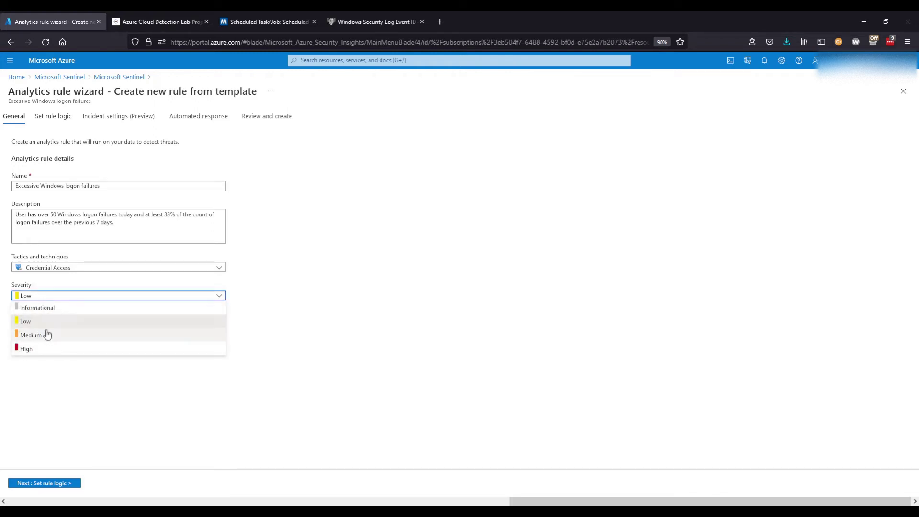
click(296, 402)
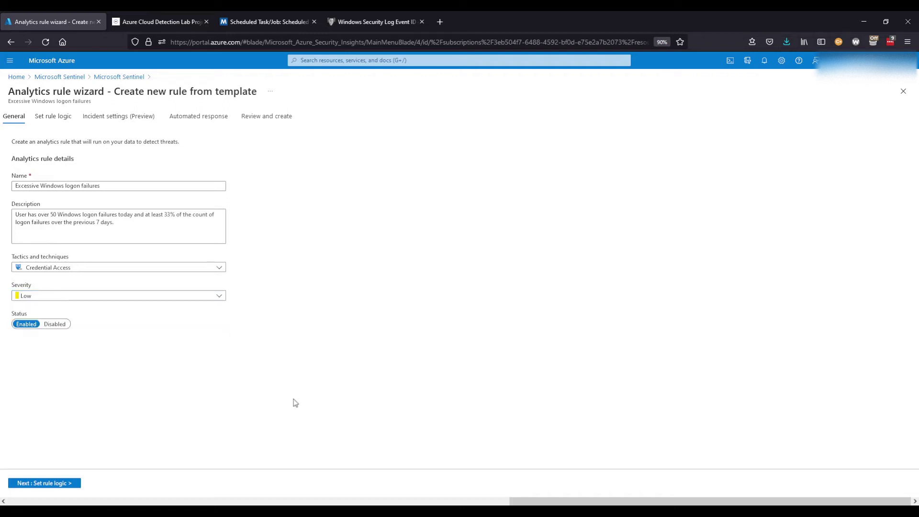
click(42, 299)
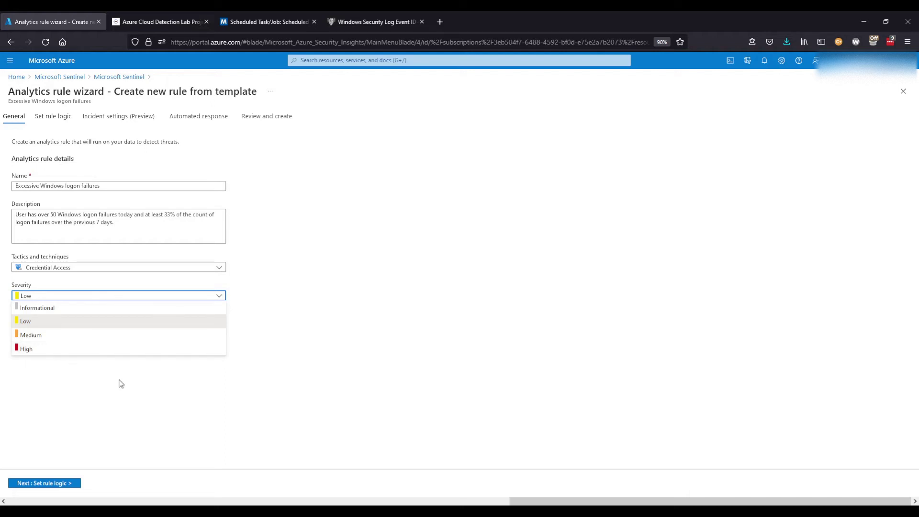
click(153, 412)
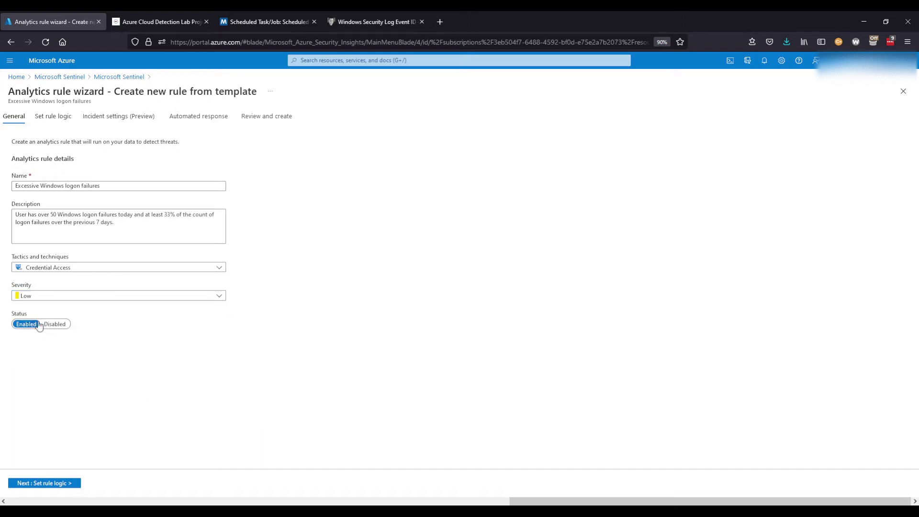
Step: Open the rule logic settings and read through the template's rule query from beginning to end
click(54, 121)
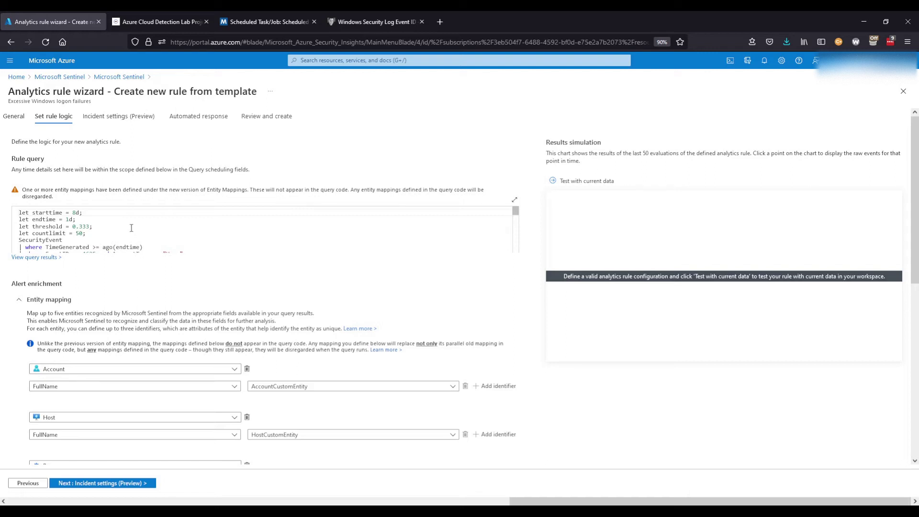
scroll(35, 223, down, 6)
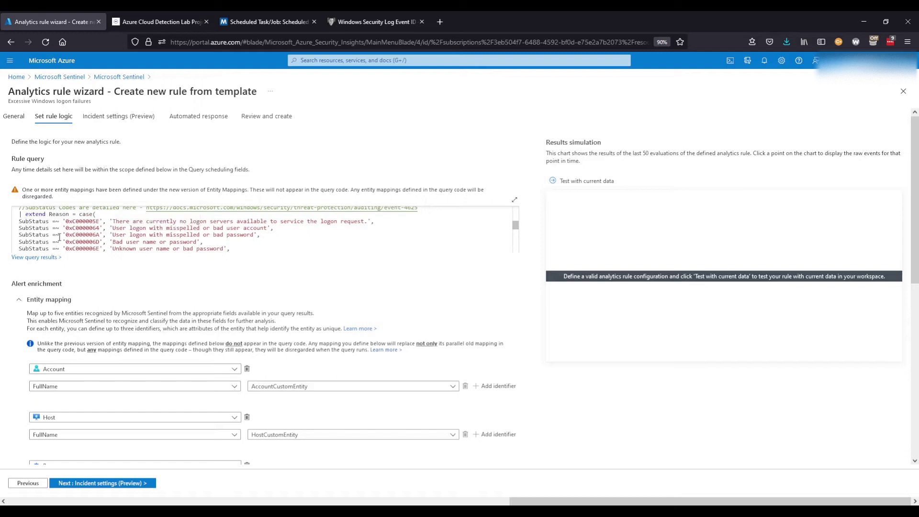
scroll(53, 239, down, 5)
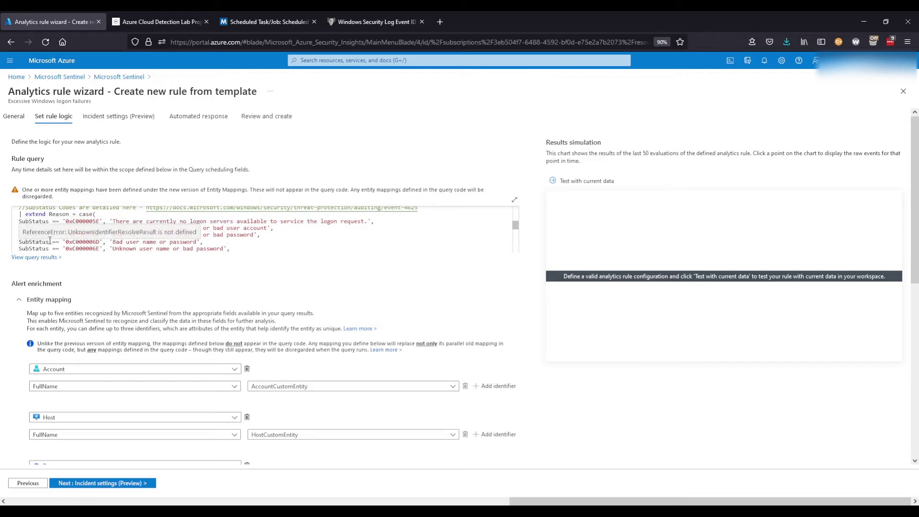
scroll(51, 240, down, 8)
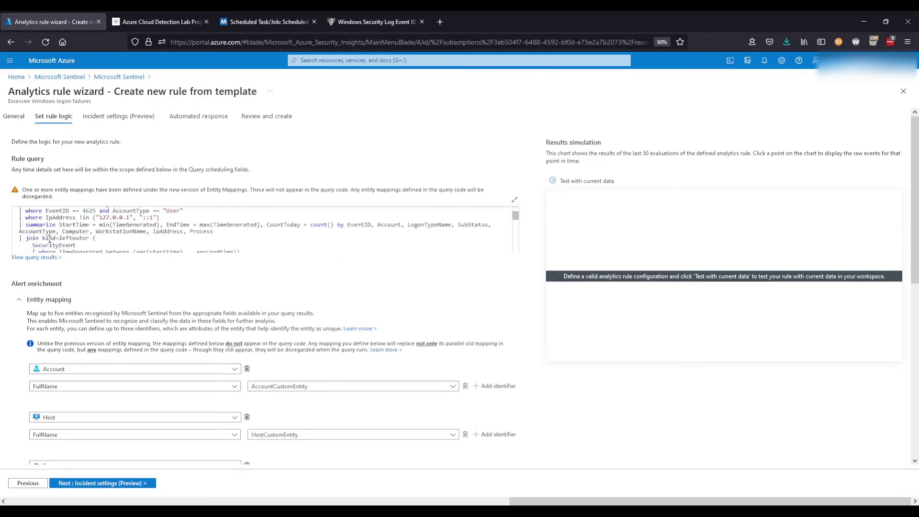
scroll(45, 233, up, 10)
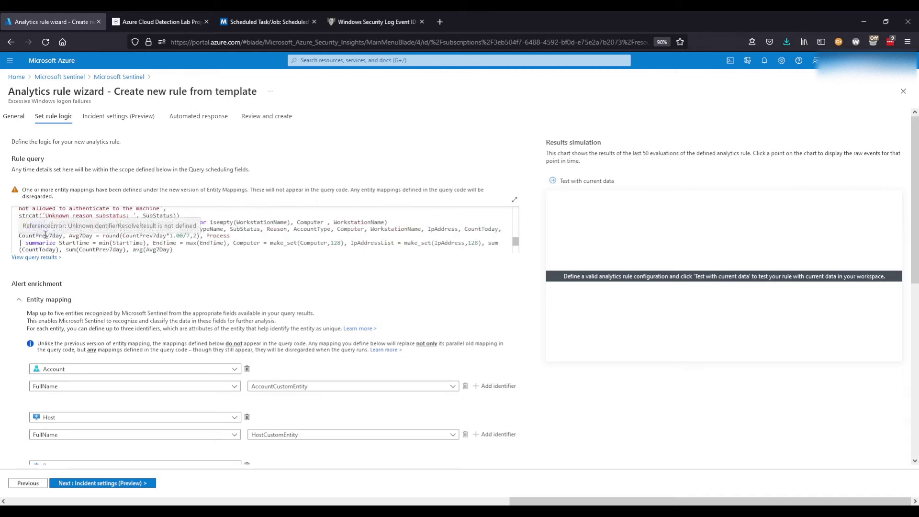
scroll(44, 234, up, 10)
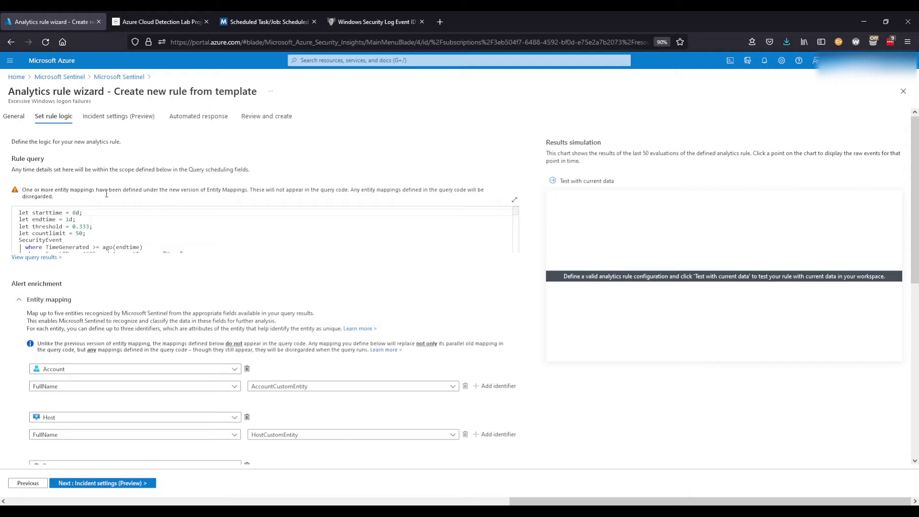
Step: Compare the rule's description with the time range, threshold, count limit and event ID conditions in its query
click(15, 119)
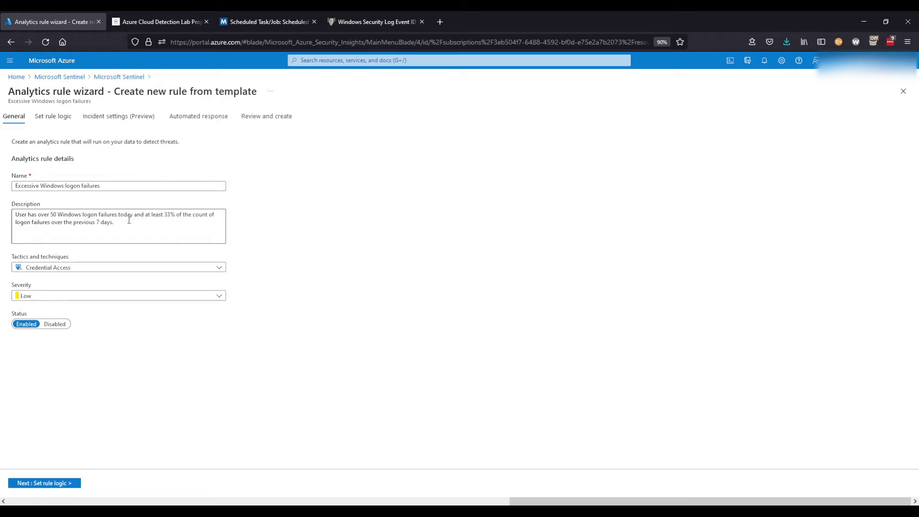
click(57, 123)
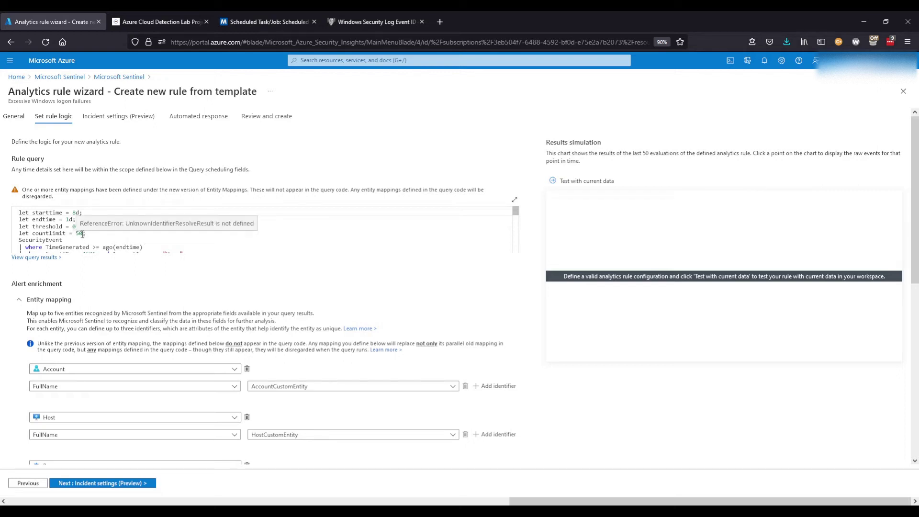
click(14, 116)
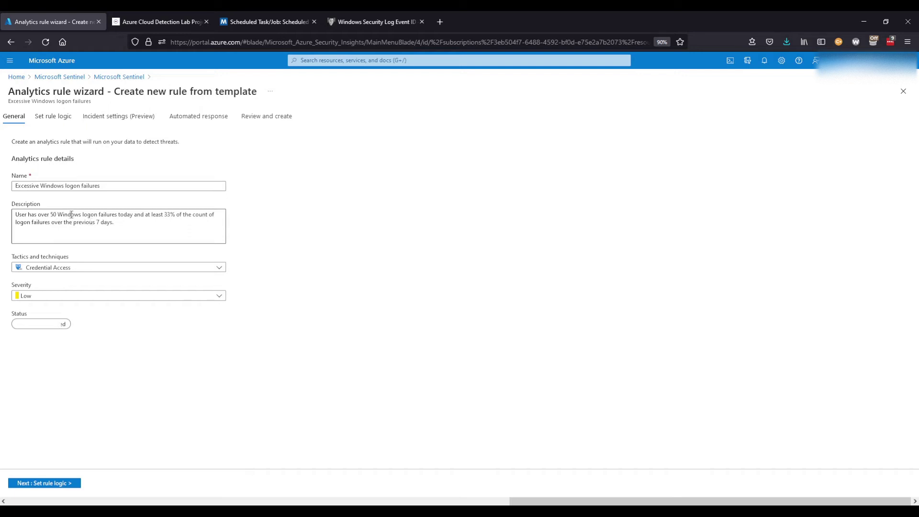
click(53, 118)
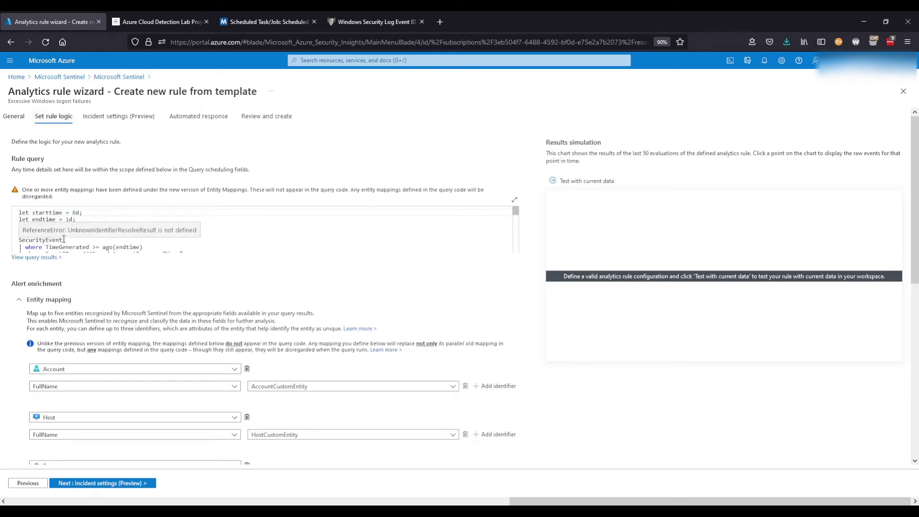
scroll(70, 232, down, 1)
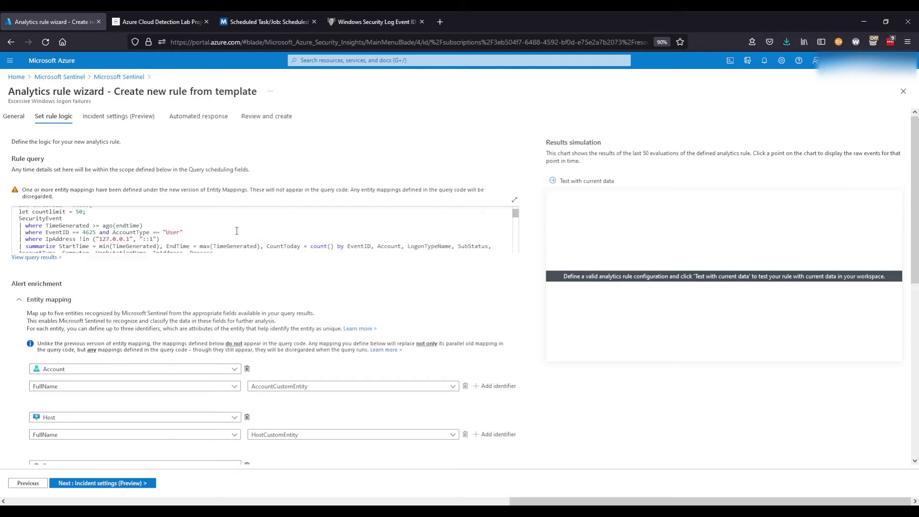
scroll(237, 229, down, 1)
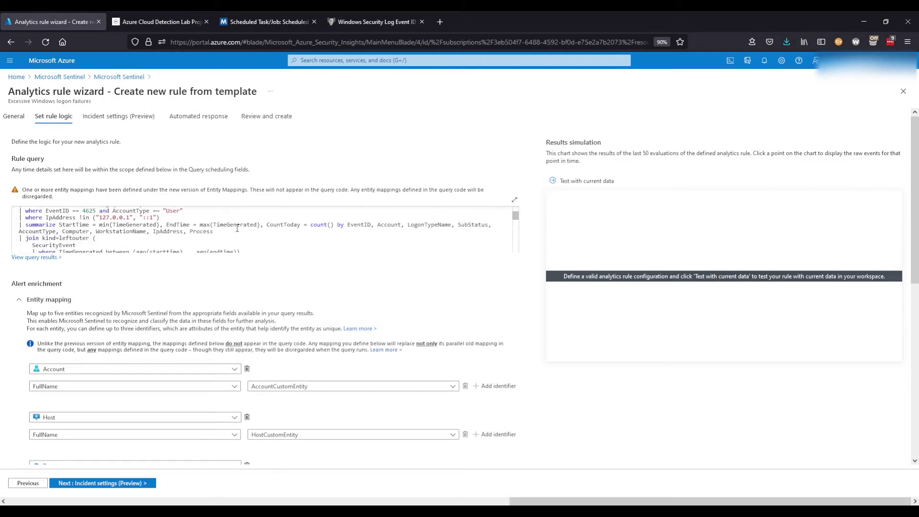
scroll(237, 229, down, 5)
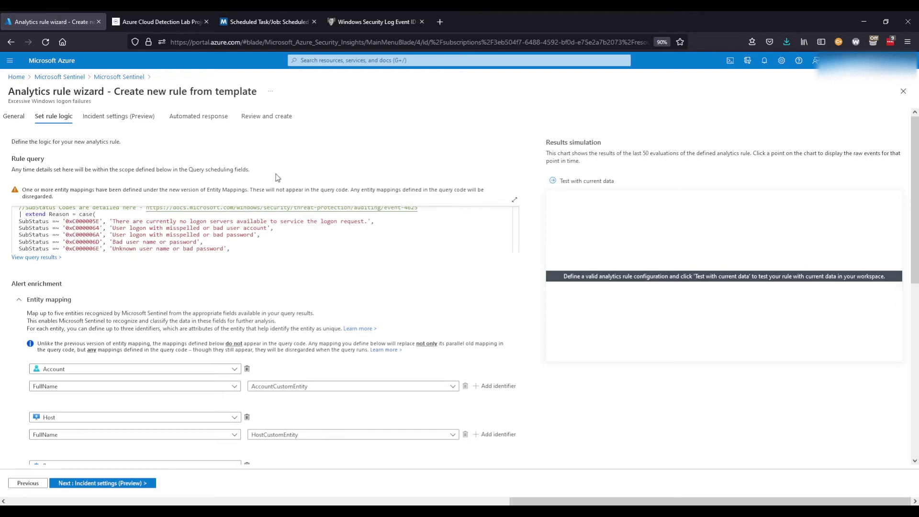
scroll(144, 233, up, 3)
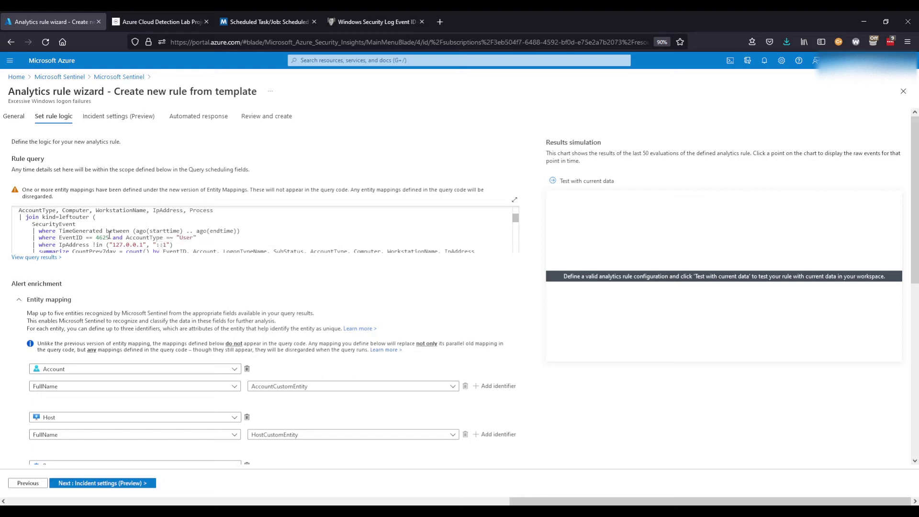
scroll(95, 225, up, 1)
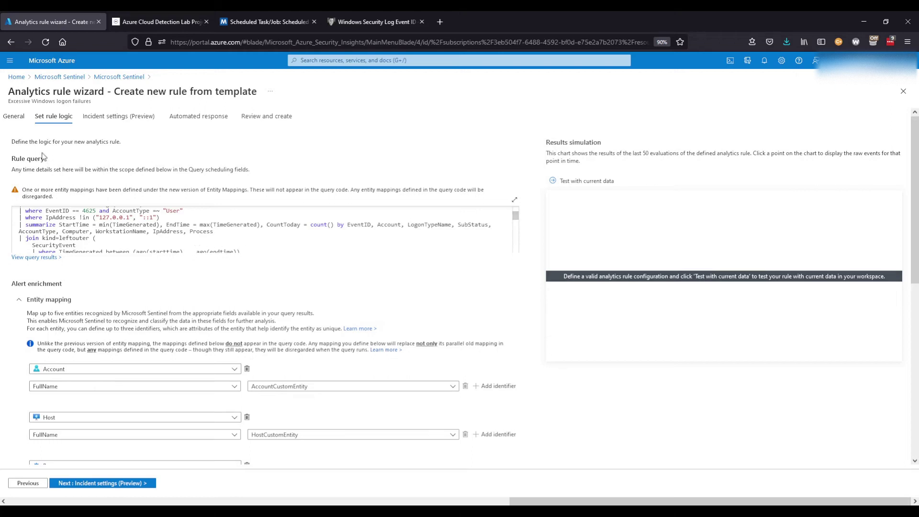
click(16, 116)
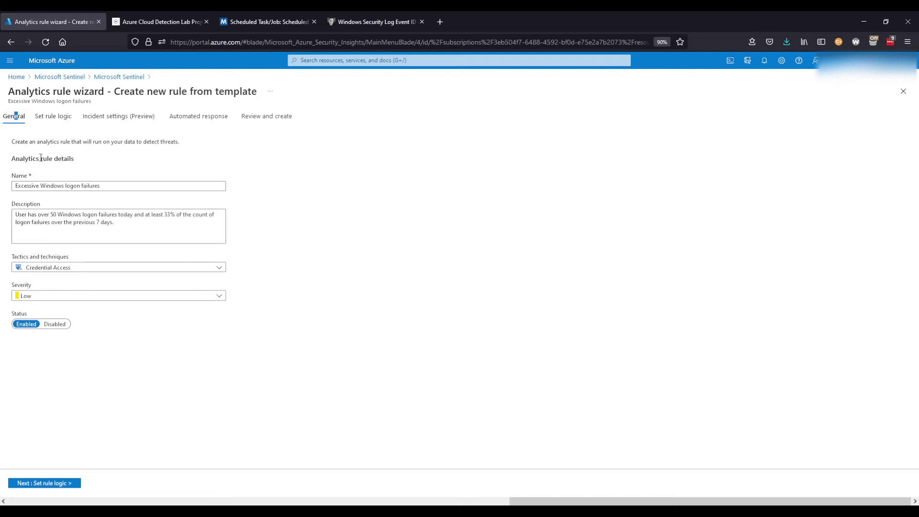
click(53, 116)
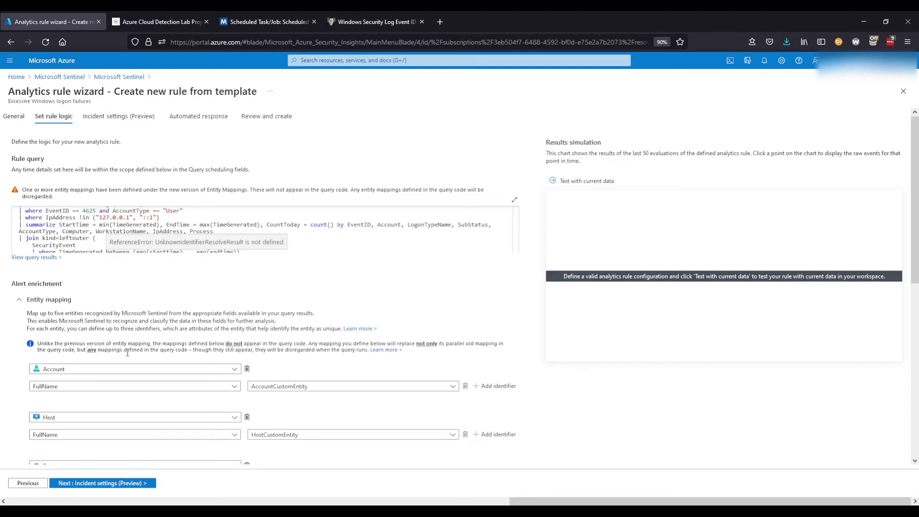
Step: Examine the account, host and process entity mappings and the query scheduling settings, comparing them with the rule query
scroll(130, 358, down, 1)
scroll(130, 359, down, 2)
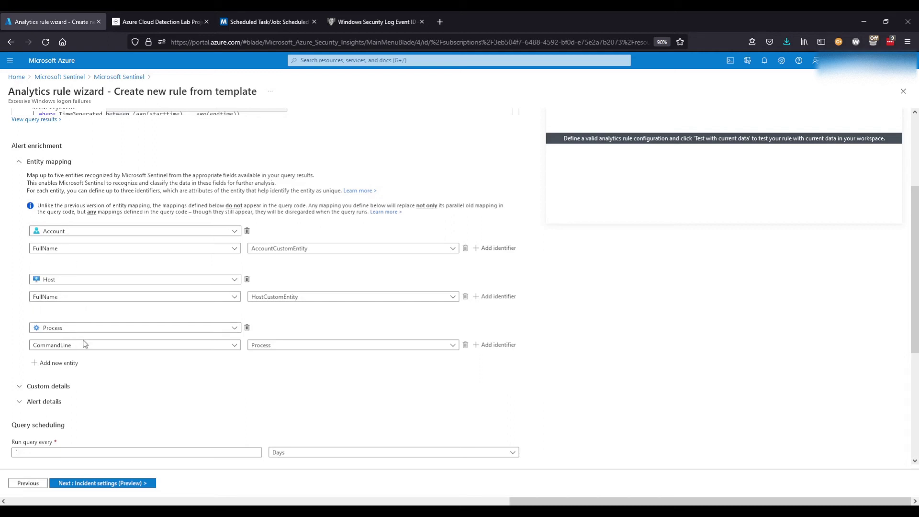
scroll(110, 392, down, 3)
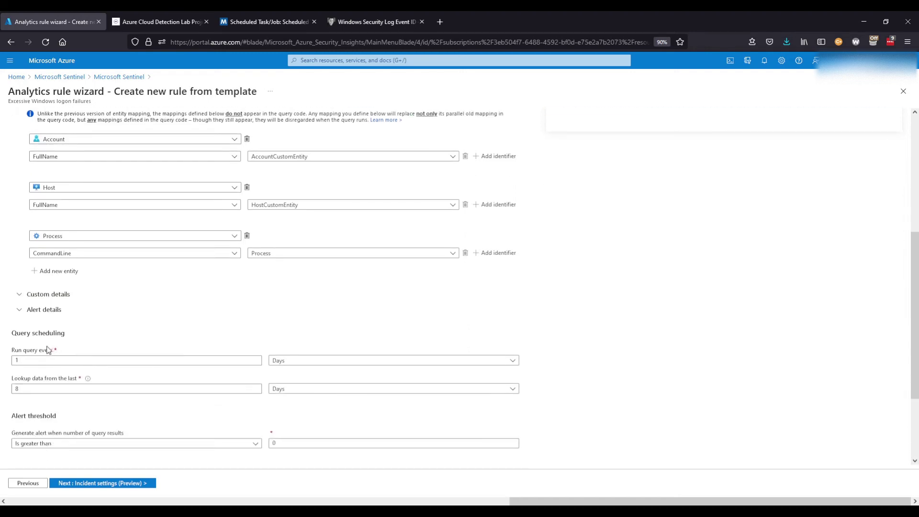
scroll(50, 335, up, 6)
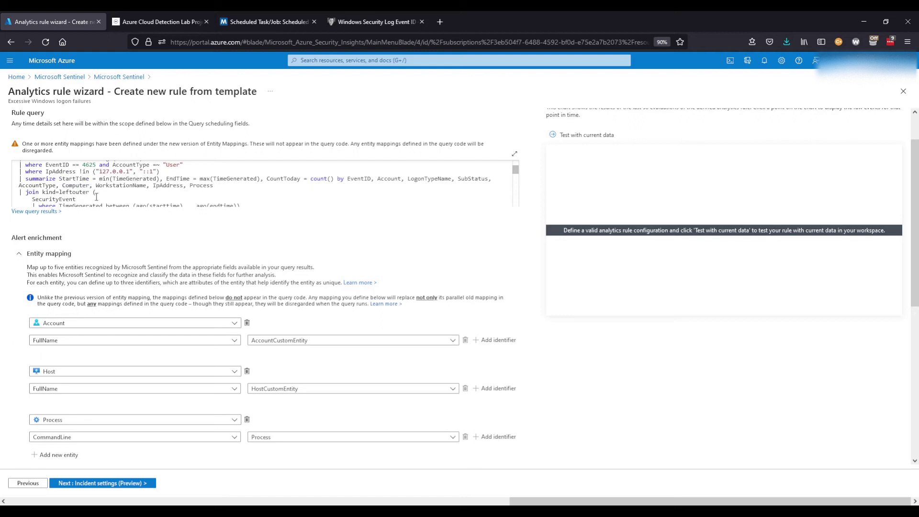
scroll(141, 316, down, 6)
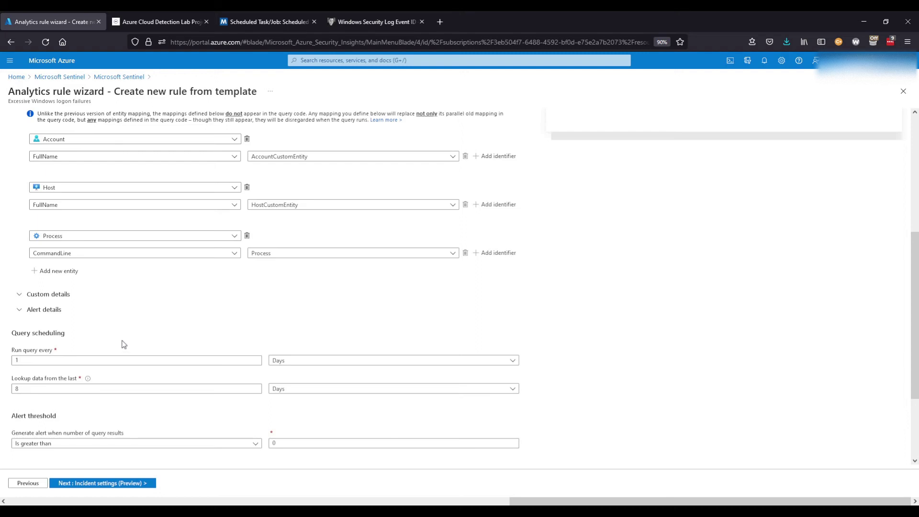
scroll(123, 344, up, 5)
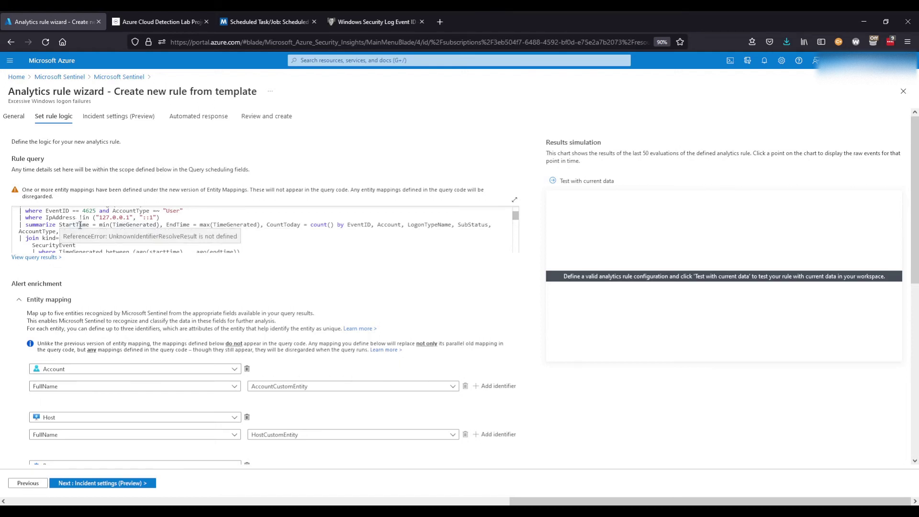
scroll(81, 226, down, 2)
scroll(87, 230, down, 5)
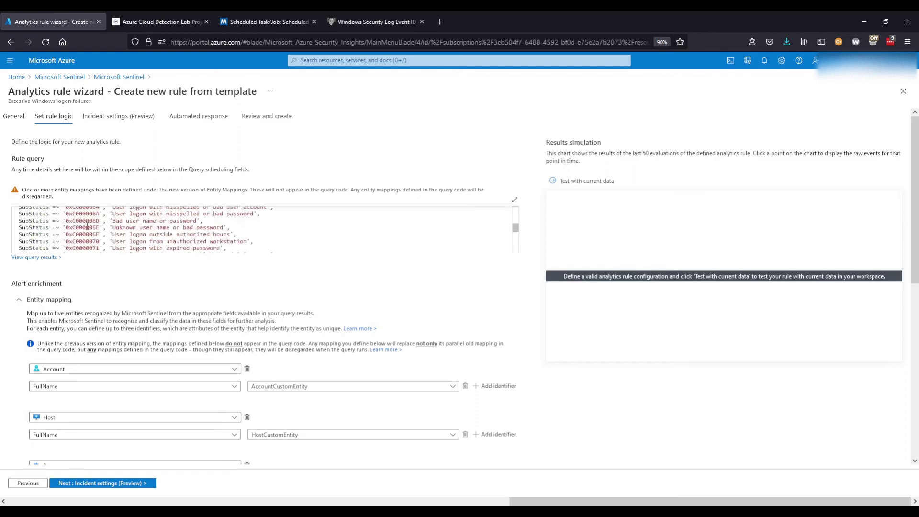
scroll(129, 292, down, 5)
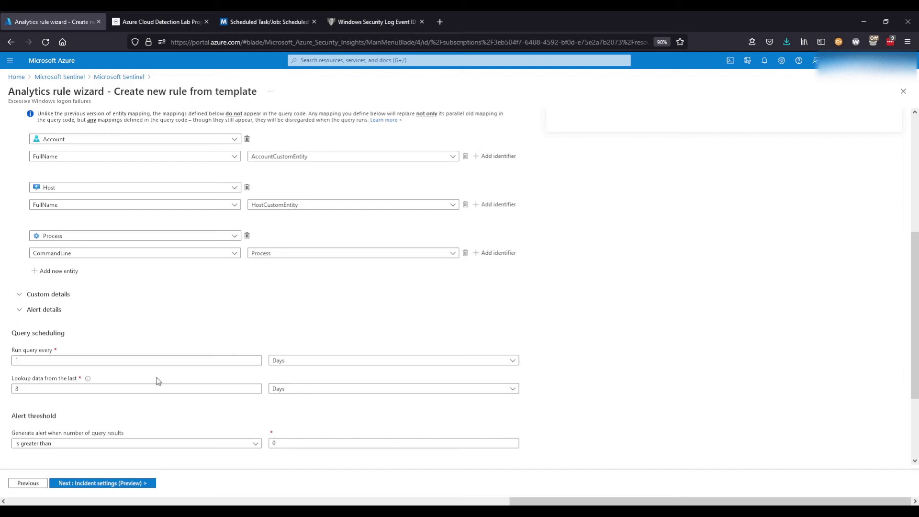
scroll(240, 165, up, 4)
scroll(240, 165, up, 6)
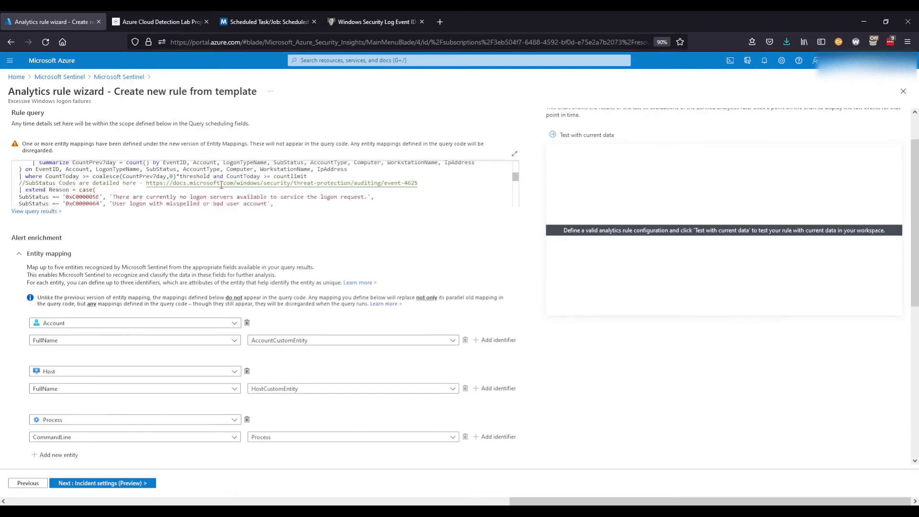
scroll(221, 190, down, 6)
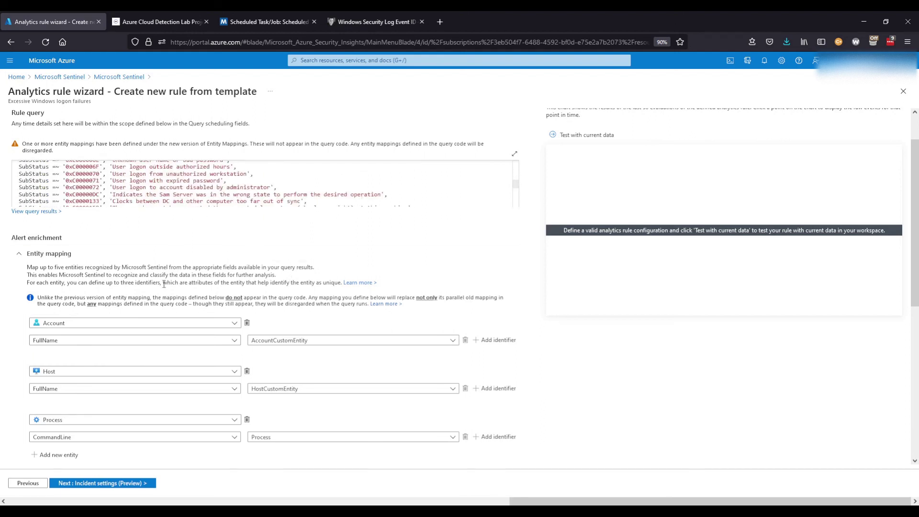
scroll(175, 303, down, 3)
scroll(97, 461, down, 1)
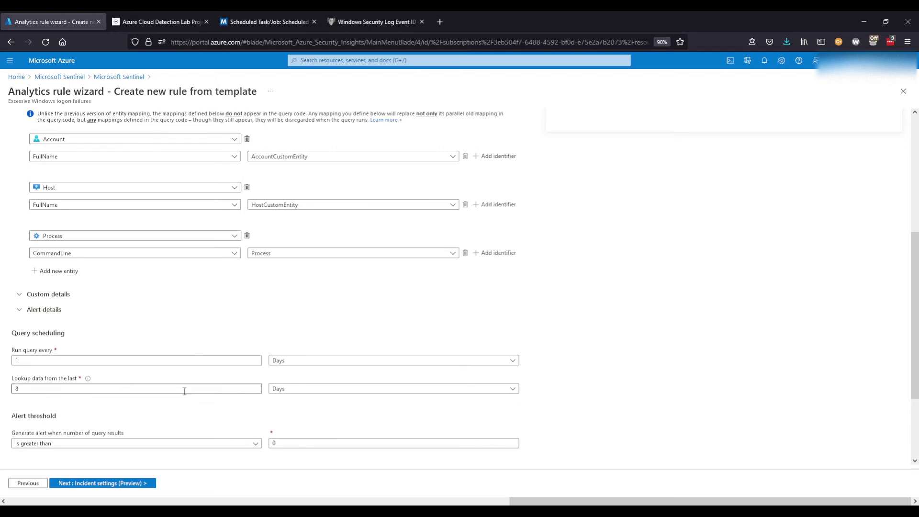
Step: Set the alert threshold to generate an alert when the number of query results is greater than 2
scroll(184, 402, down, 2)
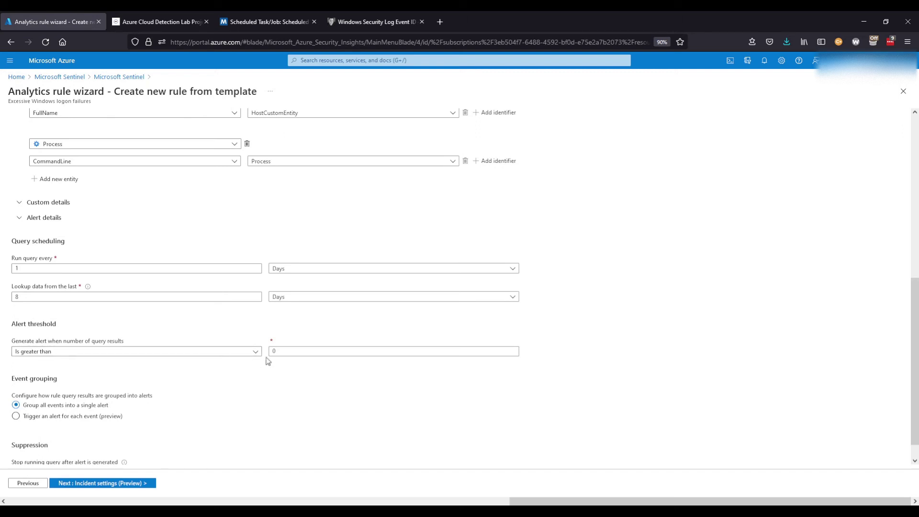
click(301, 352)
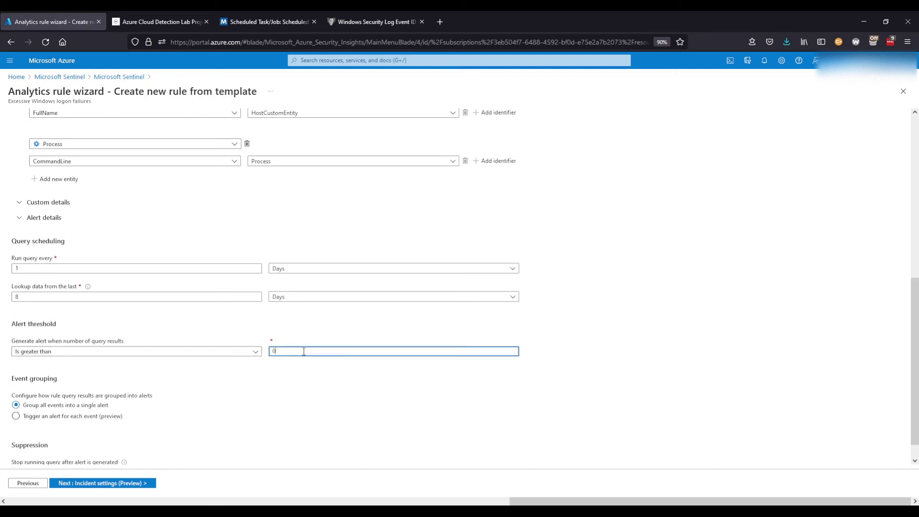
key(BackSpace)
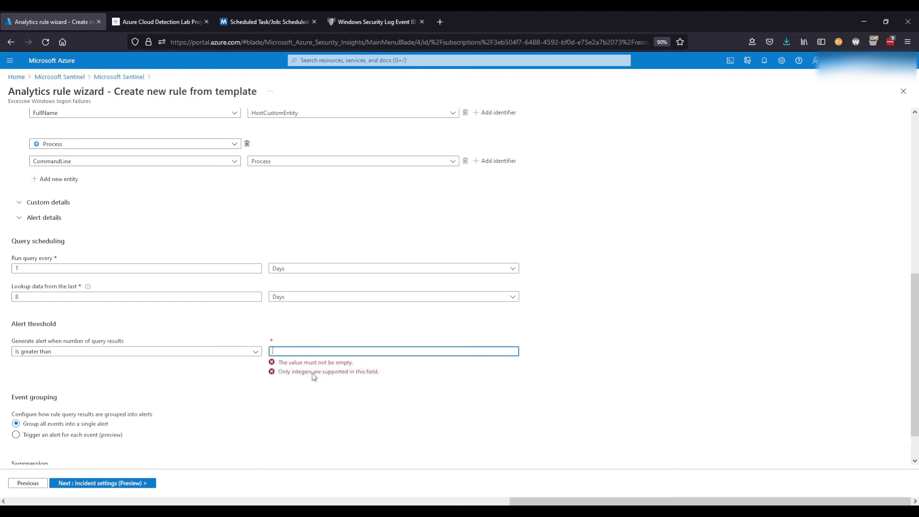
text(2)
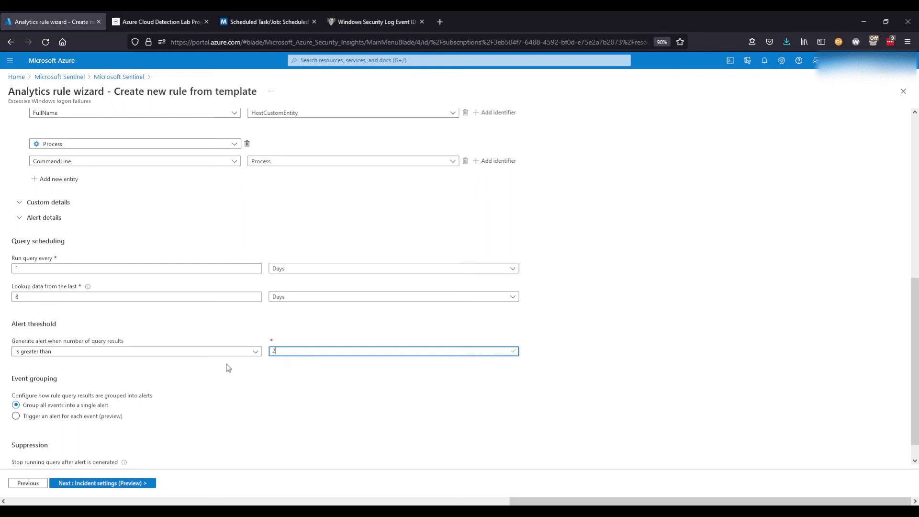
Step: Go through the incident settings and automated response options without changing them, and open the rule's final review for validation
scroll(230, 370, down, 1)
scroll(230, 370, up, 7)
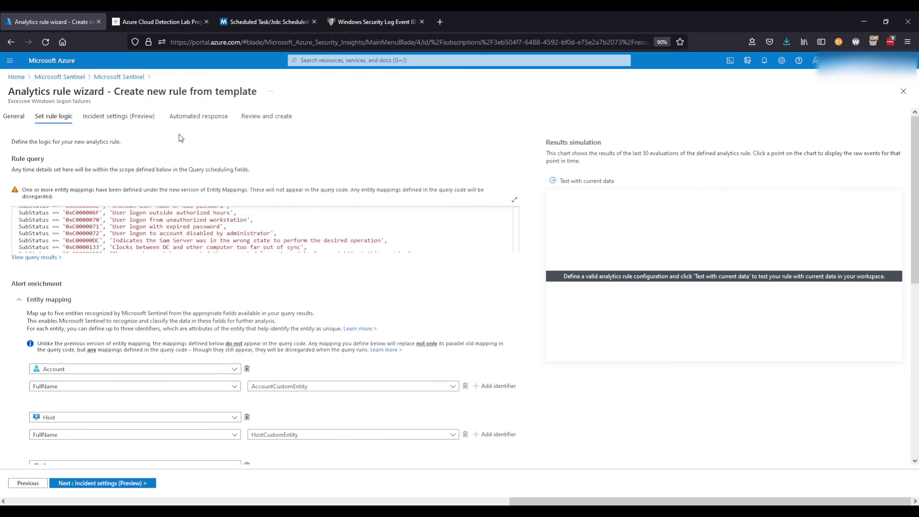
click(113, 117)
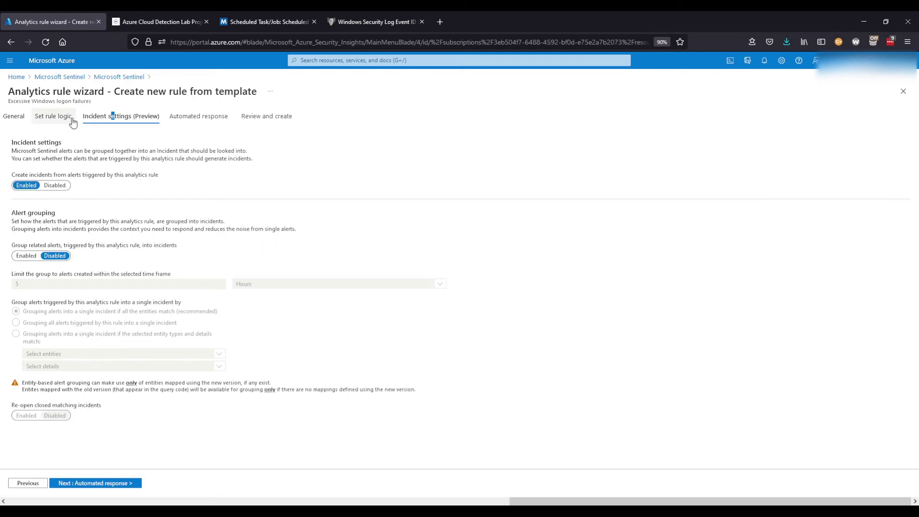
click(192, 125)
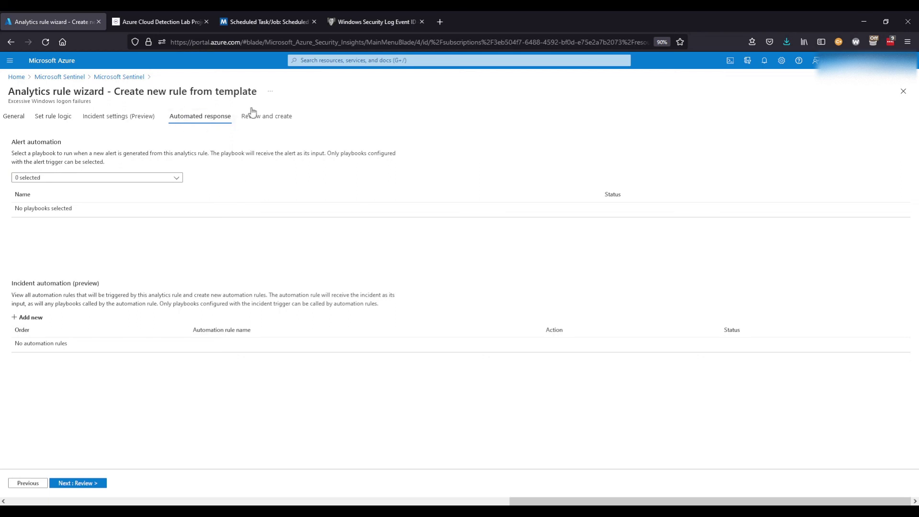
click(266, 117)
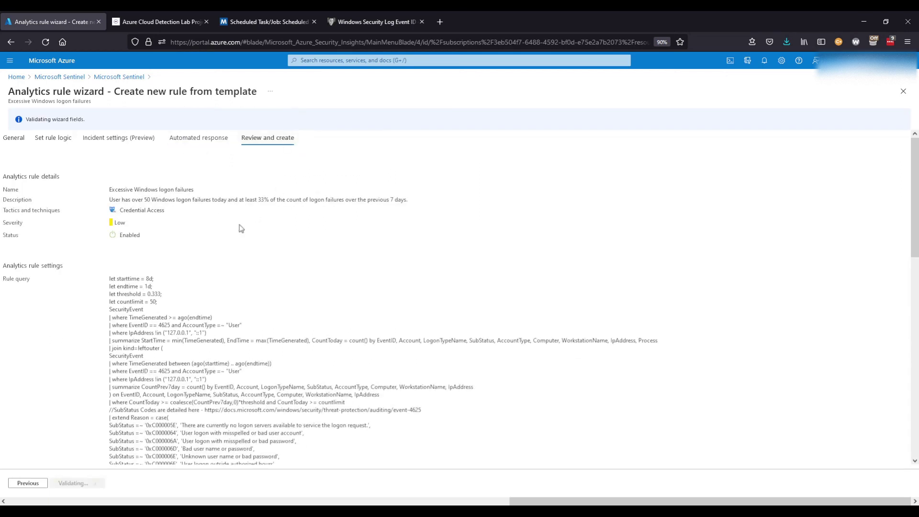